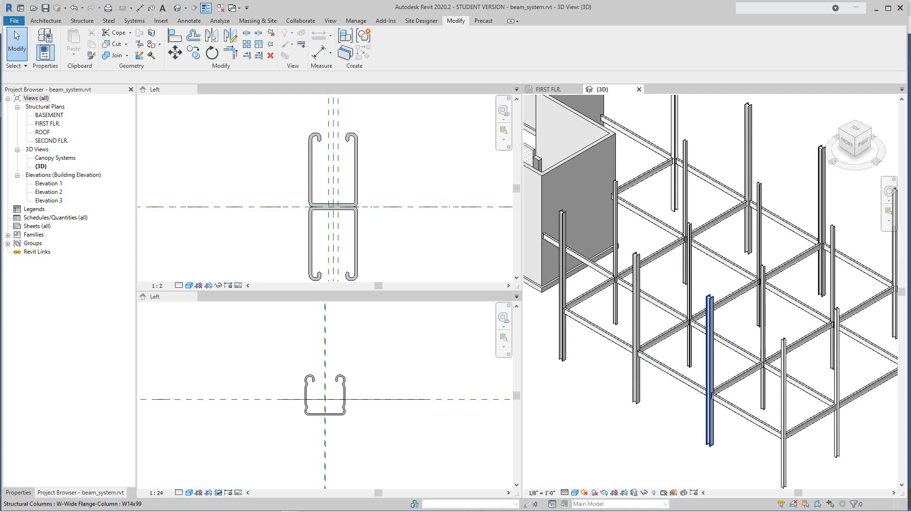
middle_click_drag(710, 375, 696, 355)
left_click(345, 389)
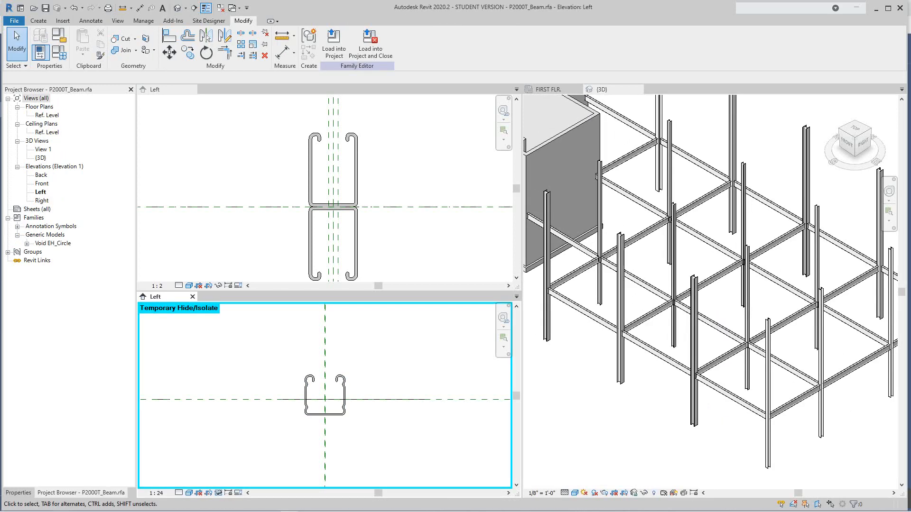
left_click(356, 232)
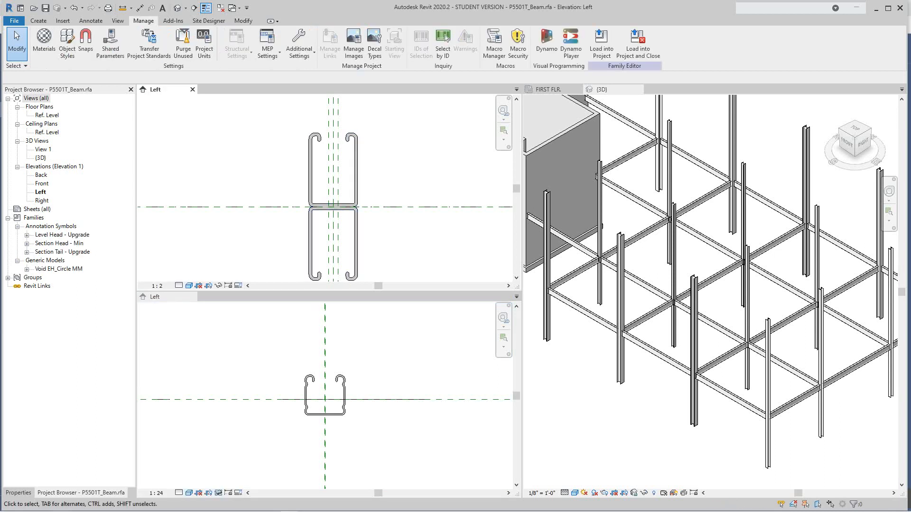
scroll(357, 228, "up", 2)
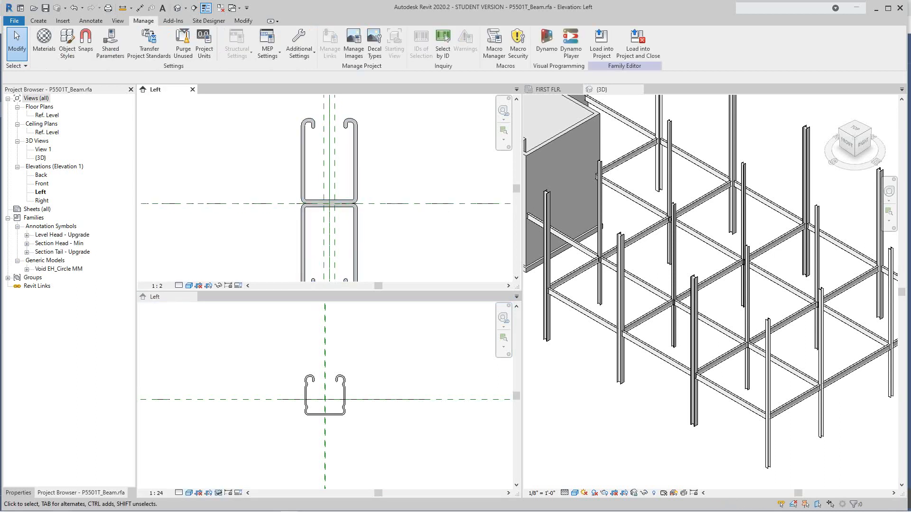
scroll(664, 237, "down", 5)
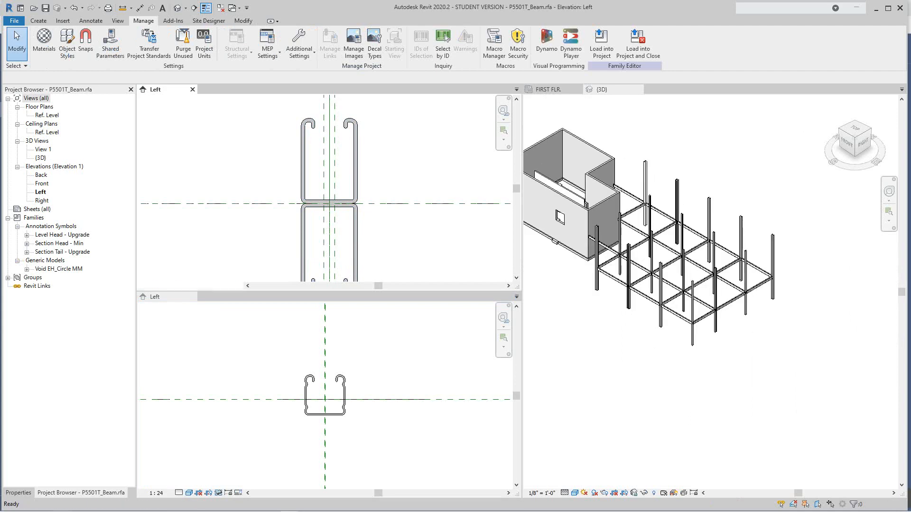
left_click(664, 237)
- Load the P2000T_Beam family into the beam_system.rvt project
left_click(389, 370)
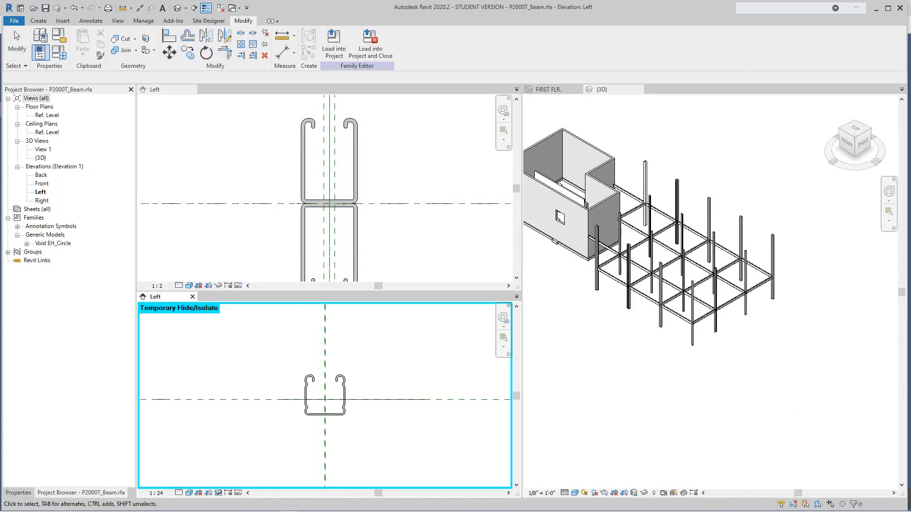
left_click(334, 44)
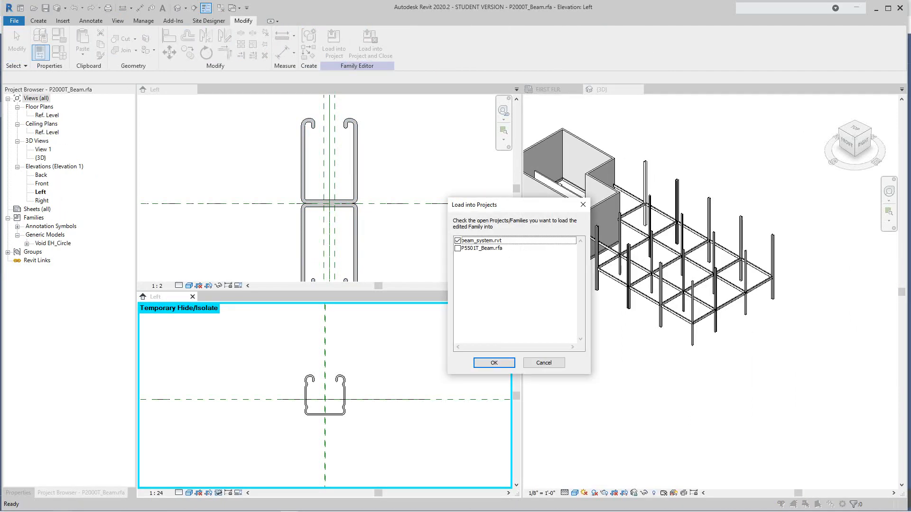
left_click(494, 363)
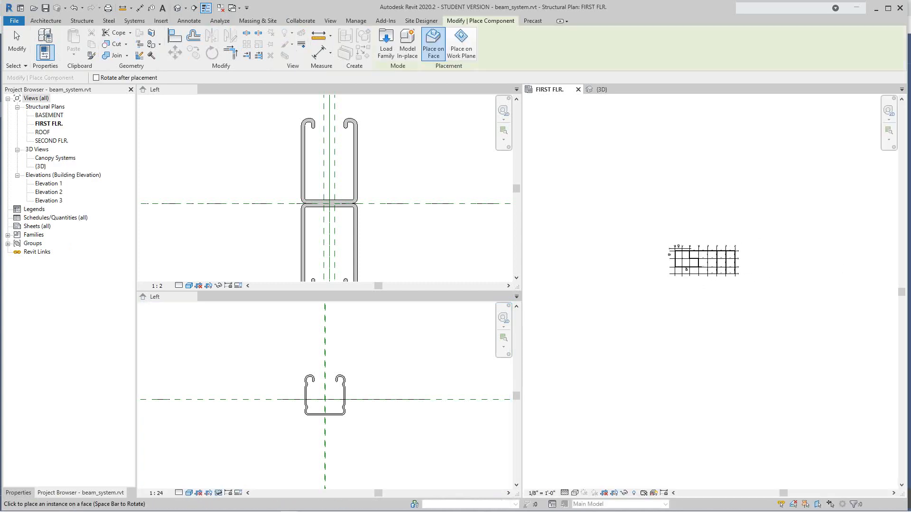
- Place one P2000T beam on the FIRST FLR. work plane between grids B and C, about 10'-6" above the upper W18X35 beam
scroll(693, 258, "up", 5)
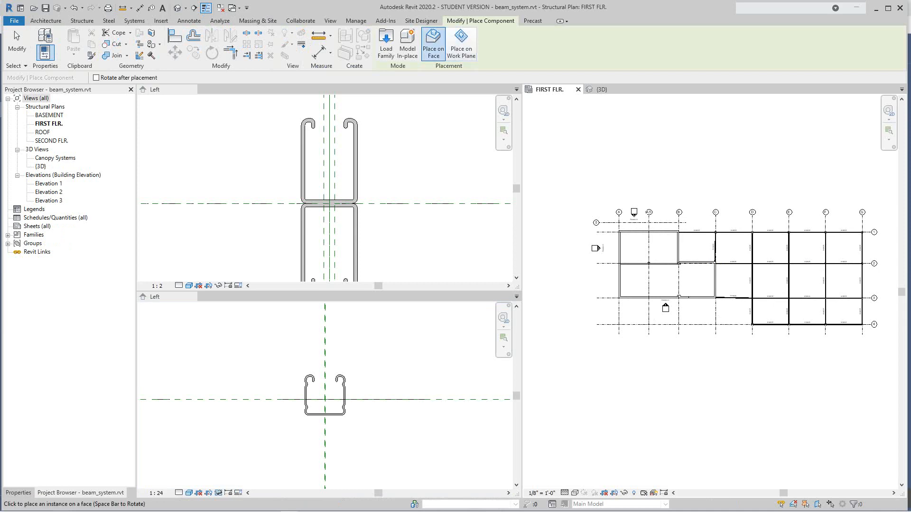
scroll(709, 231, "up", 2)
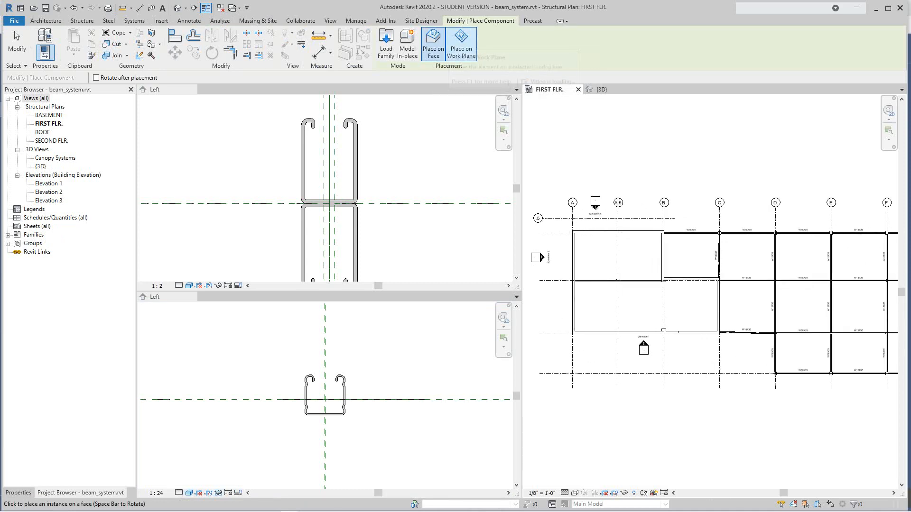
left_click(461, 47)
scroll(701, 217, "up", 4)
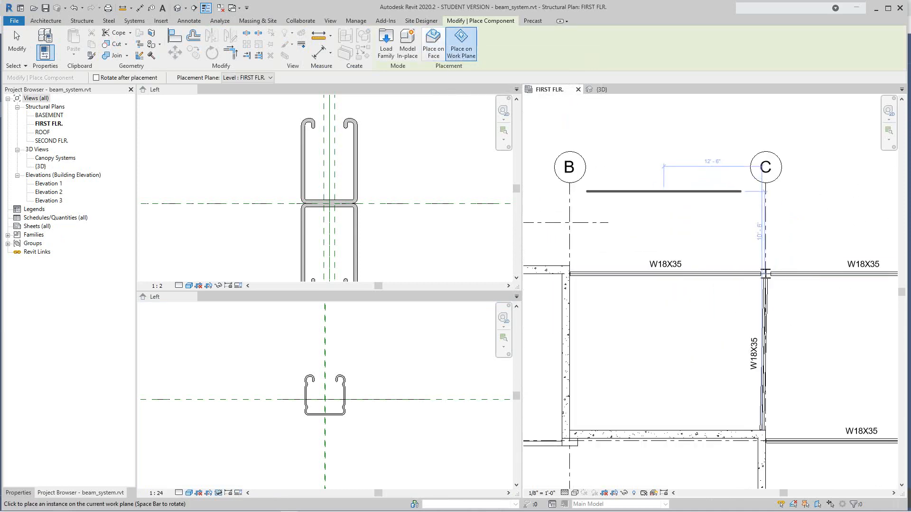
scroll(688, 228, "up", 5)
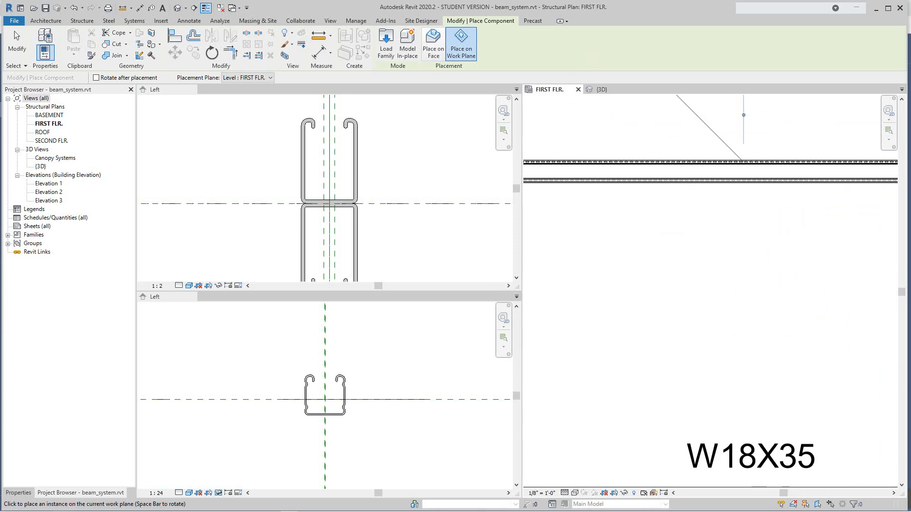
scroll(681, 172, "down", 5)
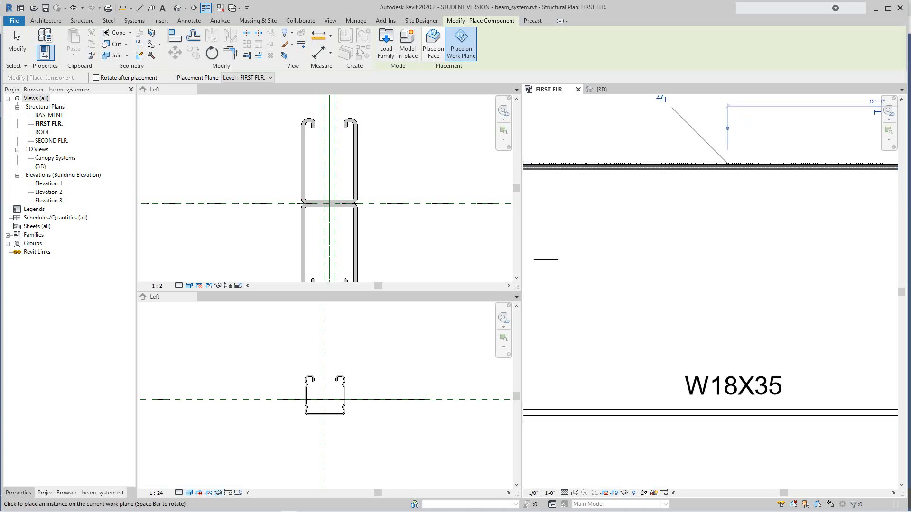
scroll(709, 225, "up", 3)
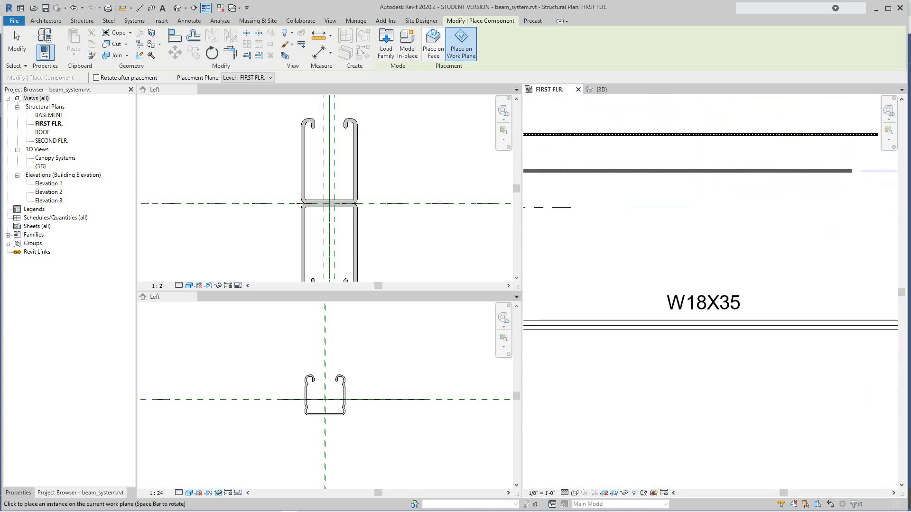
middle_click_drag(661, 150, 688, 222)
right_click(663, 183)
left_click(686, 189)
scroll(688, 221, "up", 3)
scroll(688, 219, "down", 3)
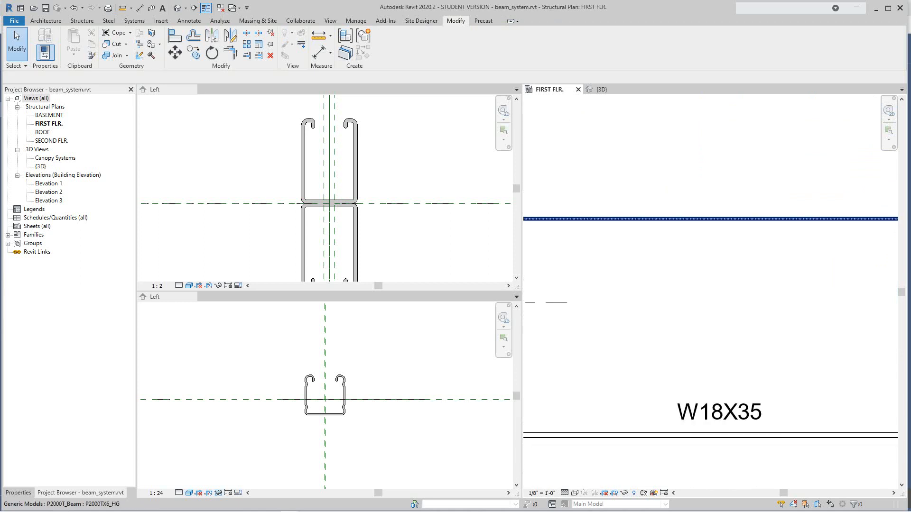
- Shorten the placed P2000T beam by pulling its grid B end towards grid C, and deselect it
left_click(688, 219)
scroll(733, 255, "down", 2)
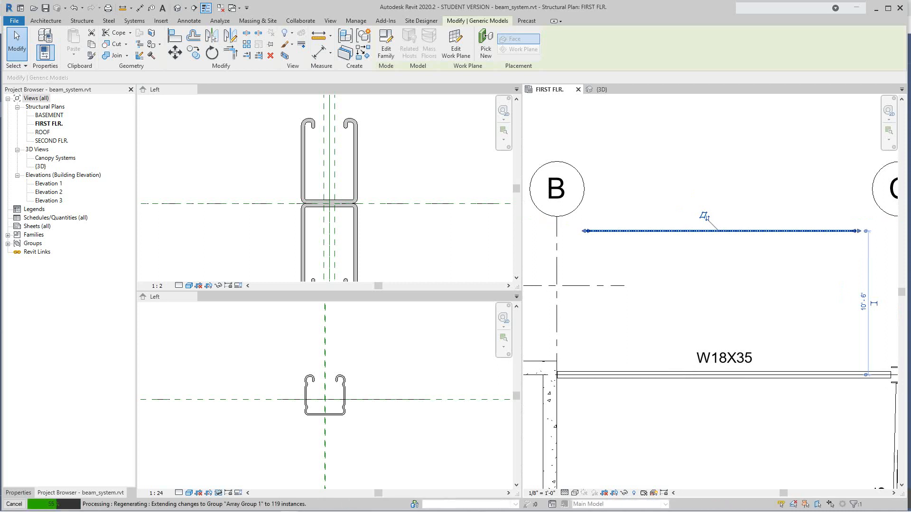
left_click_drag(587, 231, 589, 231)
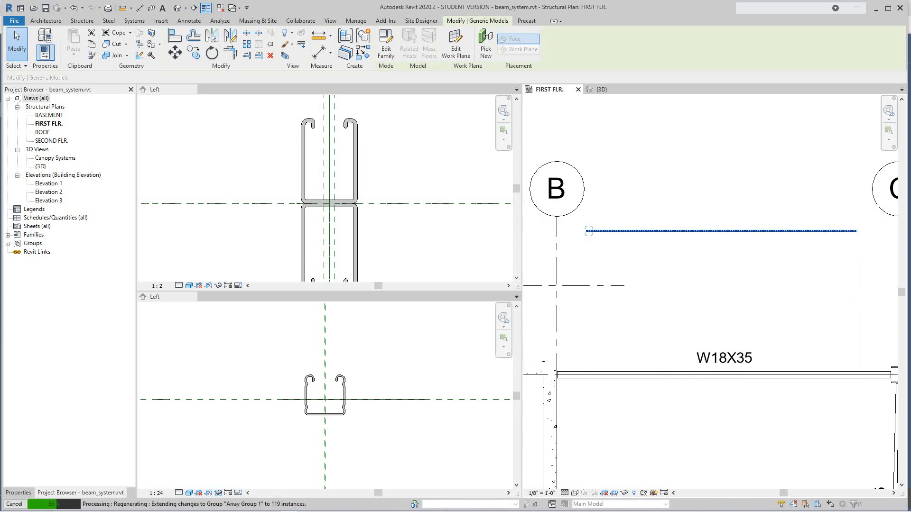
left_click_drag(589, 231, 645, 231)
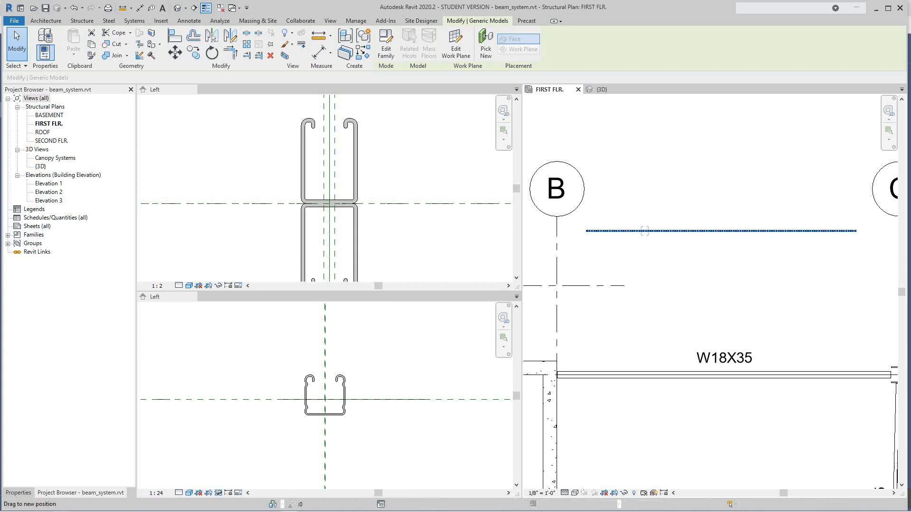
scroll(644, 231, "down", 4)
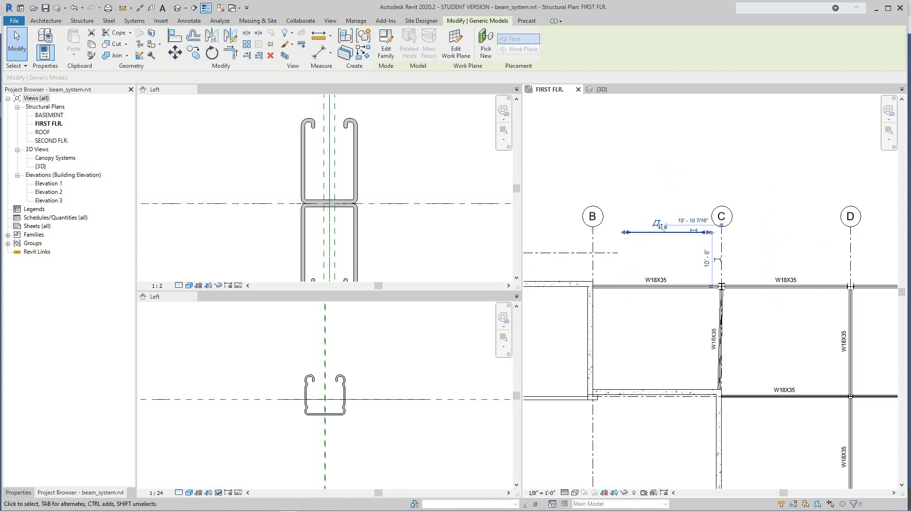
key("Escape")
- Examine the channel profiles in the Left elevations of the P5501T and P2000T beam families
scroll(653, 232, "up", 1)
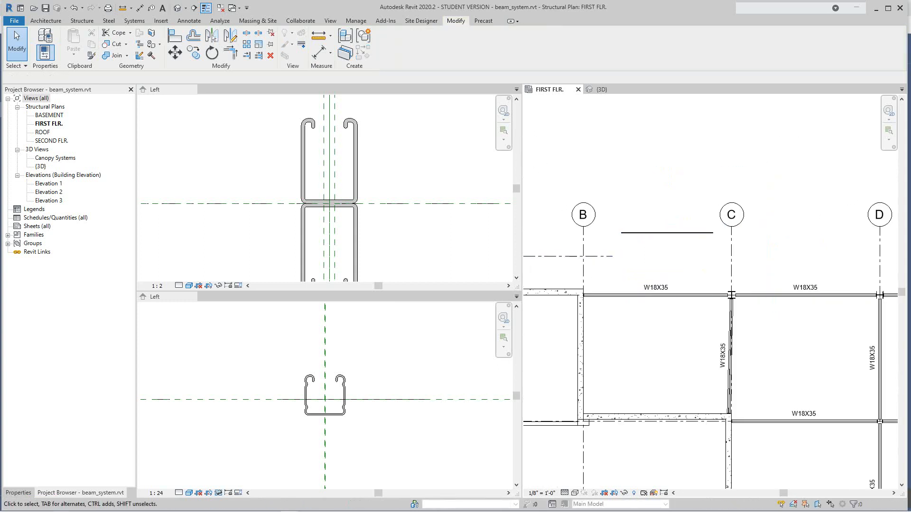
scroll(361, 428, "up", 3)
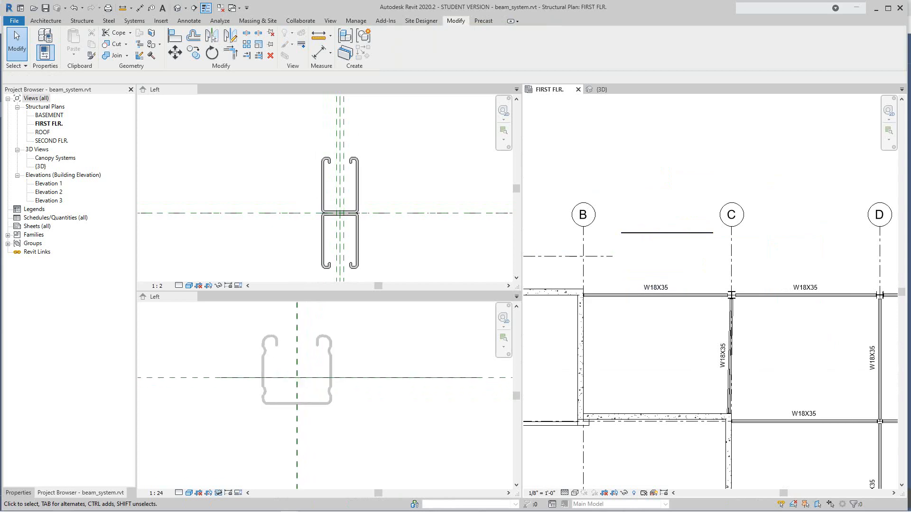
scroll(321, 364, "up", 1)
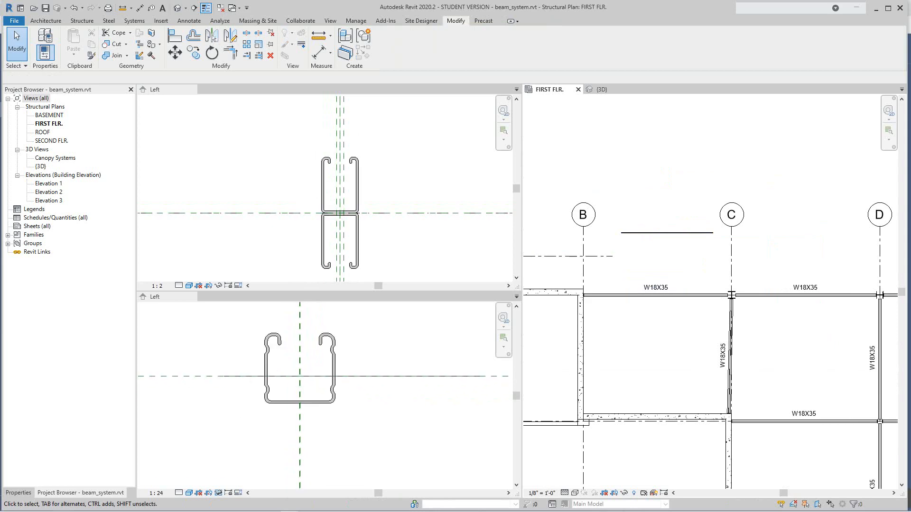
scroll(373, 223, "down", 1)
middle_click_drag(373, 223, 344, 179)
scroll(358, 246, "down", 1)
scroll(360, 361, "up", 1)
scroll(358, 338, "down", 2)
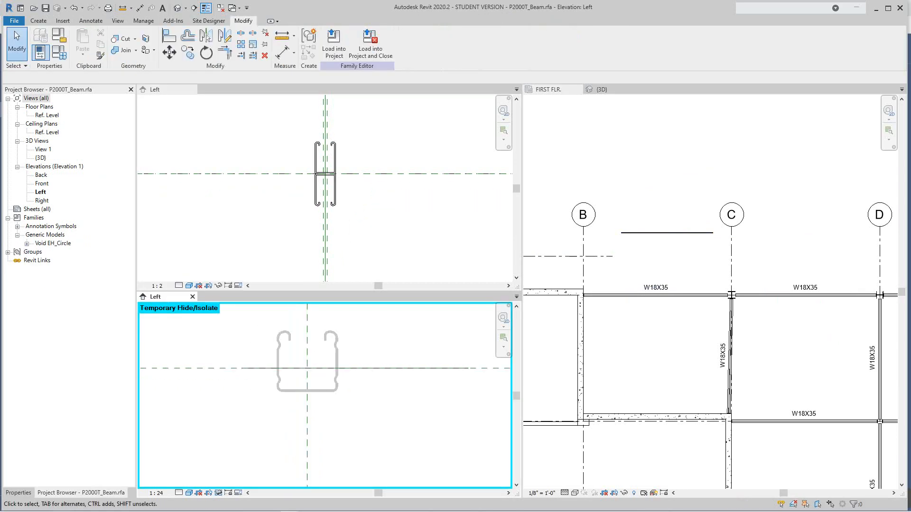
- Start a DWG export of the P2000T_Beam Left elevation with the in-session export setup and the current view only
scroll(360, 337, "down", 1)
middle_click_drag(359, 336, 362, 364)
scroll(362, 364, "up", 1)
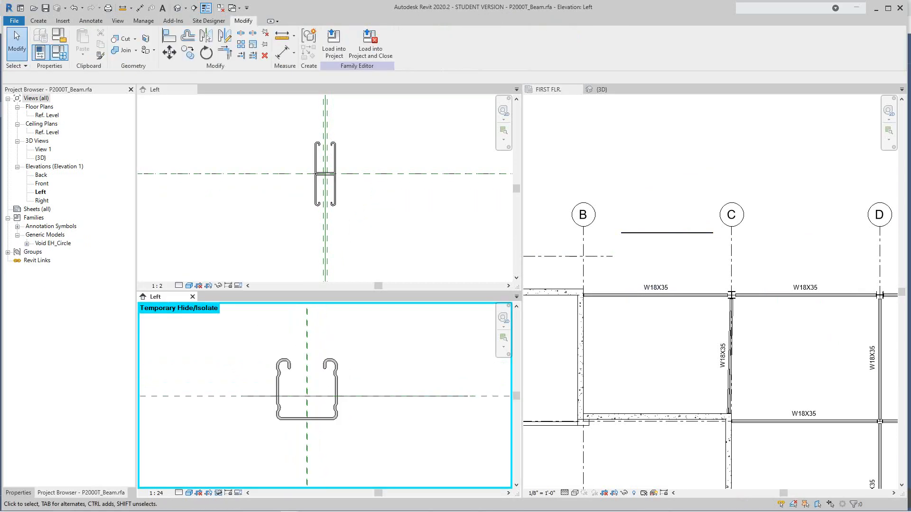
key("alt+f")
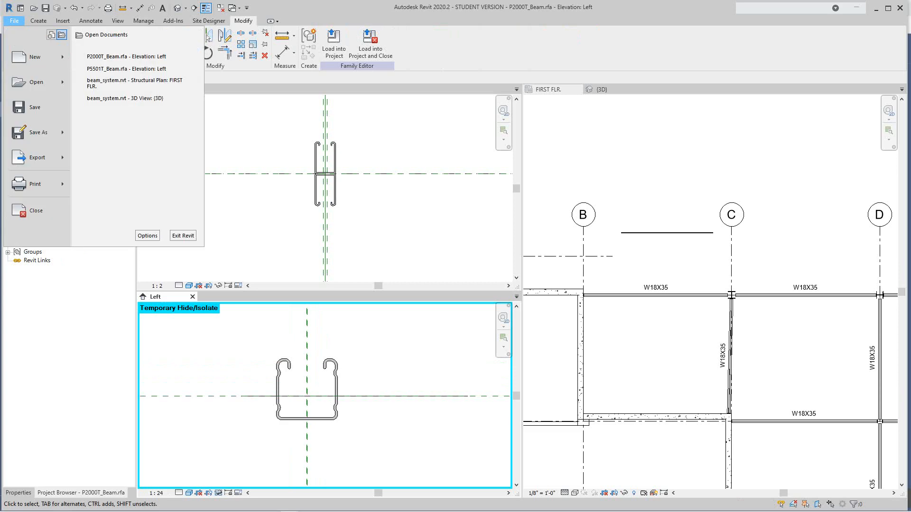
key("Down")
key("Down")
key("Down")
key("Down")
key("Down")
key("Right")
key("Down")
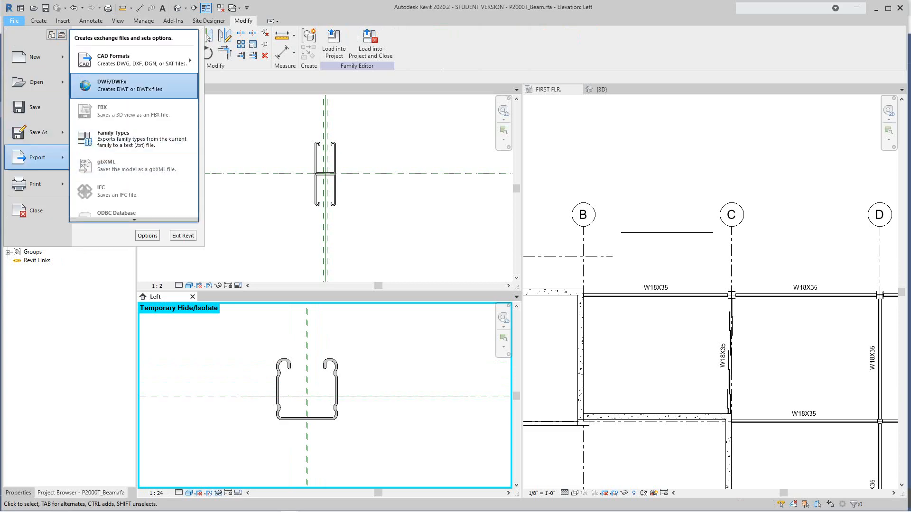
key("Up")
key("Right")
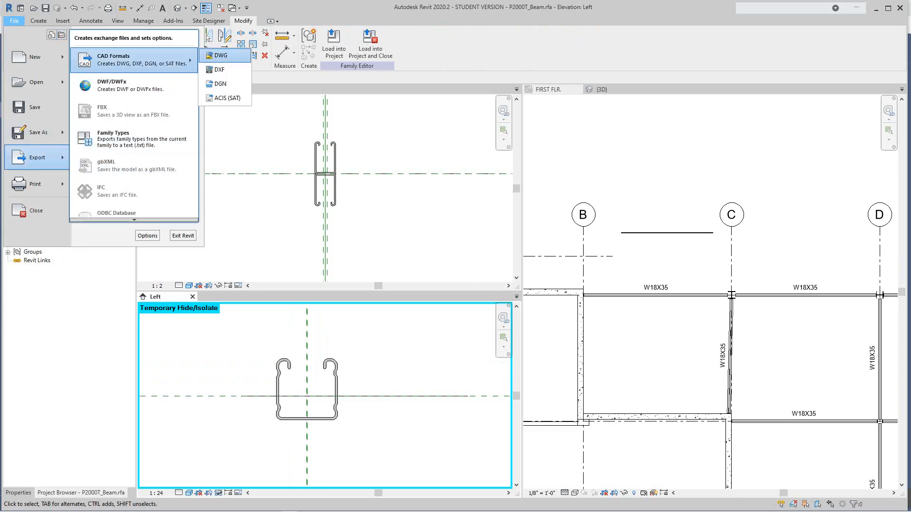
key("Return")
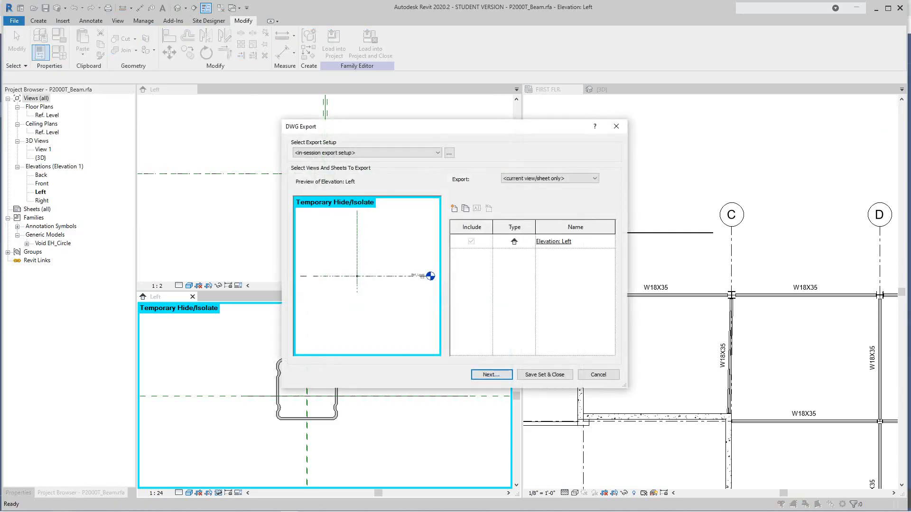
key("Escape")
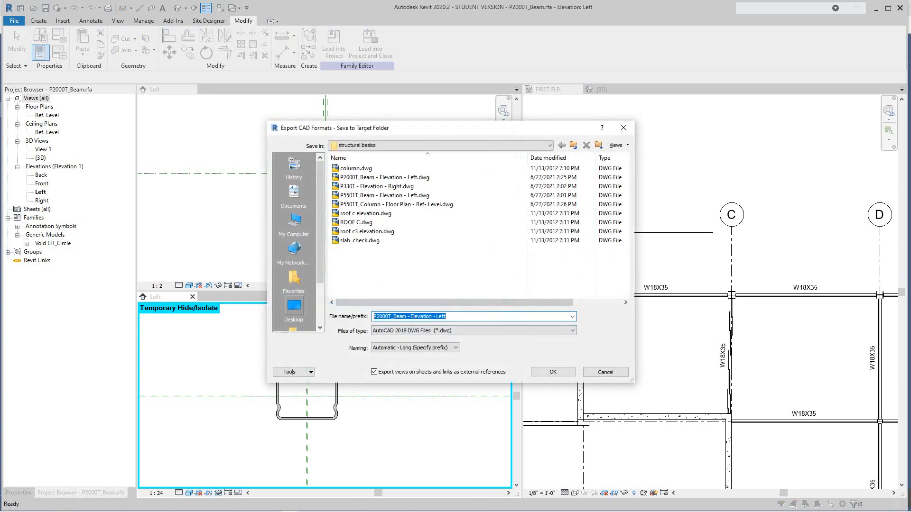
- Set the export's target folder to the Desktop and its file type to AutoCAD 2013 DWG
left_click(294, 308)
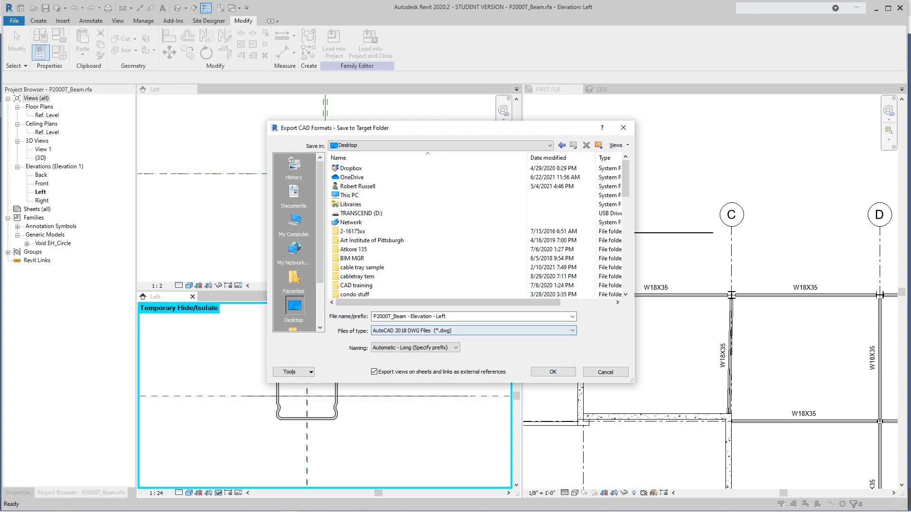
left_click(474, 330)
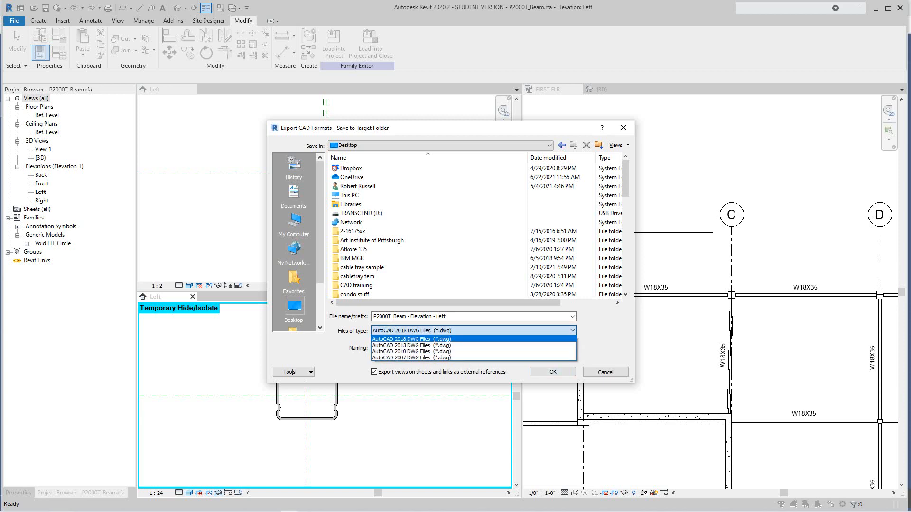
key("Down")
key("Down")
key("Down")
key("Up")
key("Up")
key("Up")
key("Down")
key("Down")
key("Down")
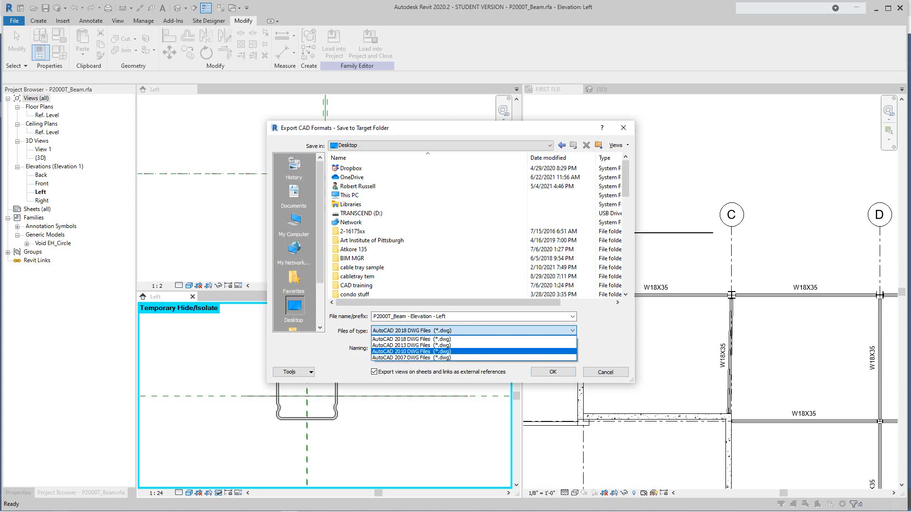
key("Up")
key("Up")
key("Return")
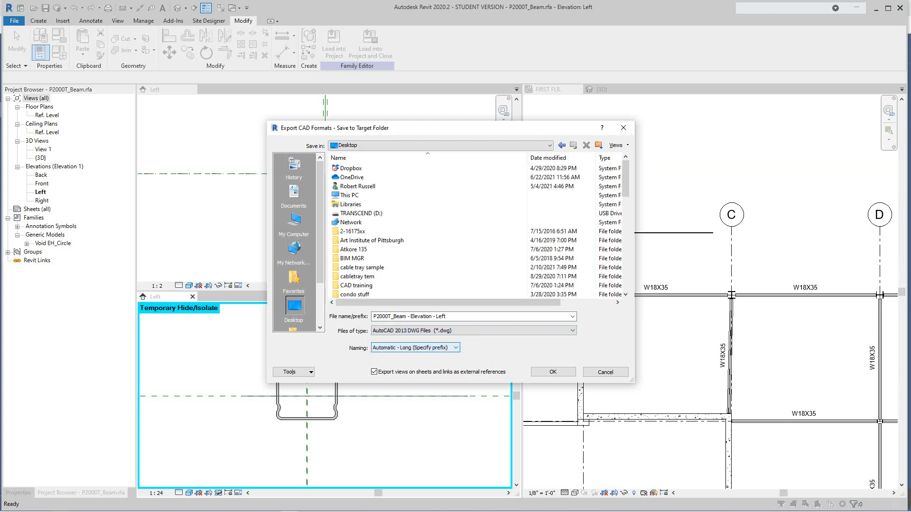
- Export the P2000T_Beam - Elevation - Left drawing with the Temporary Hide/Isolate mode left on
key("Tab")
key("Return")
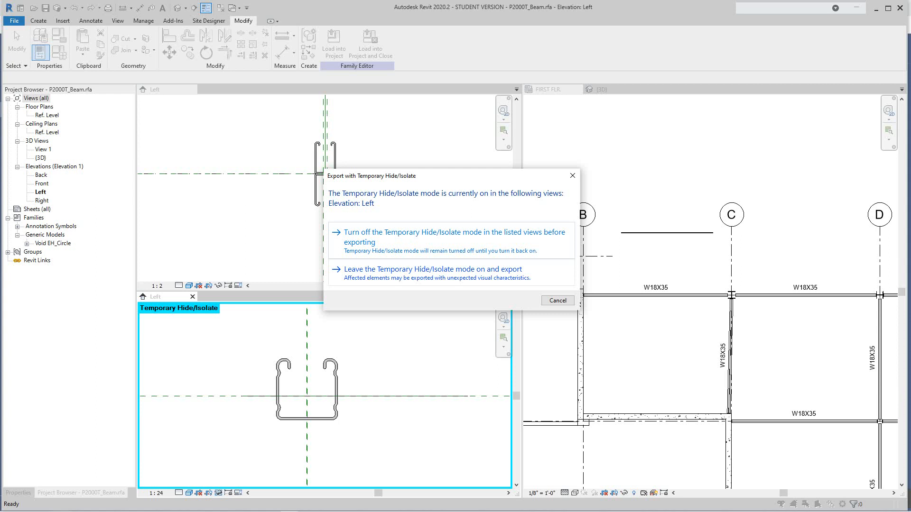
left_click(432, 272)
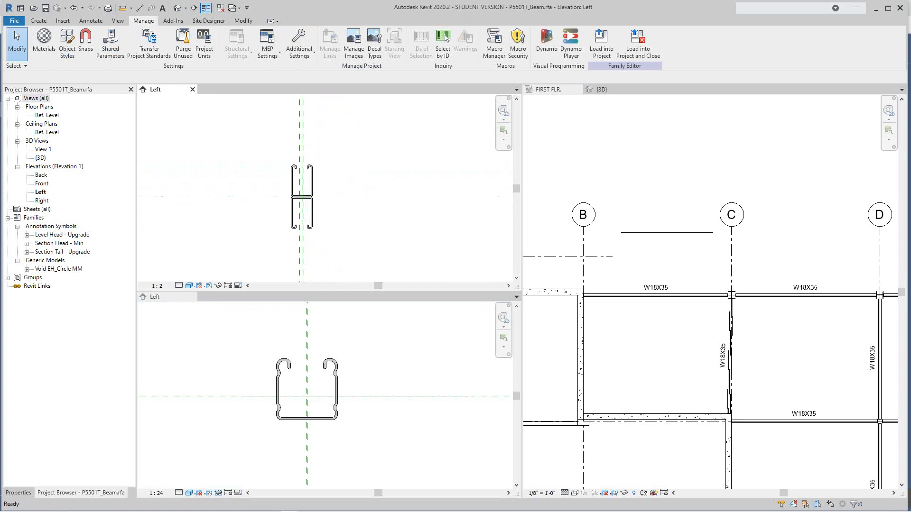
scroll(232, 169, "down", 3)
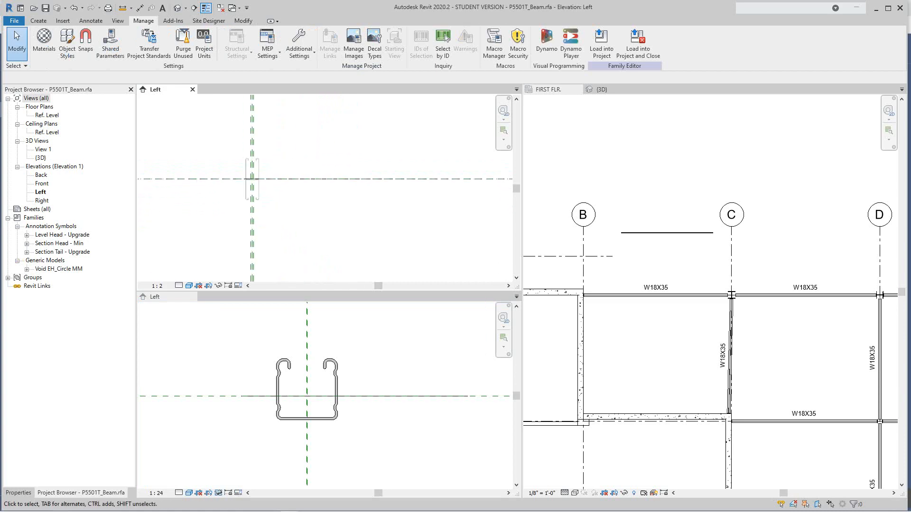
- Start a DWG export of the P5501T_Beam family's Left elevation showing the back-to-back channel profile
scroll(243, 170, "up", 4)
mouse_move(245, 170)
middle_mouse_down()
mouse_move(348, 189)
mouse_move(262, 147)
mouse_move(258, 163)
middle_mouse_up()
scroll(356, 199, "up", 5)
scroll(259, 163, "down", 1)
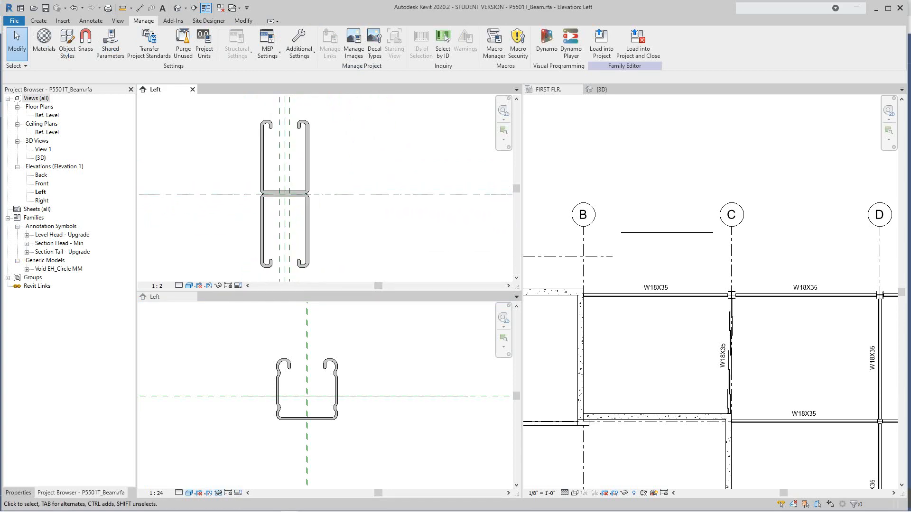
left_click(15, 20)
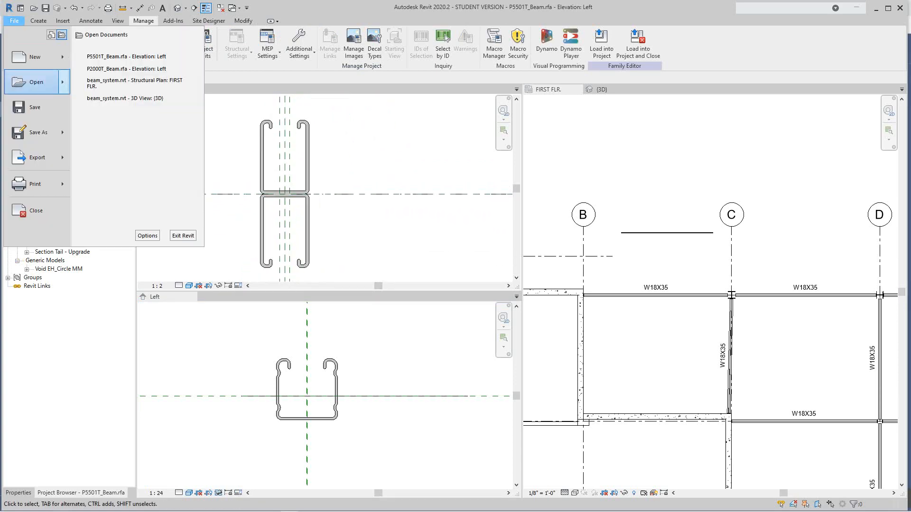
mouse_move(38, 158)
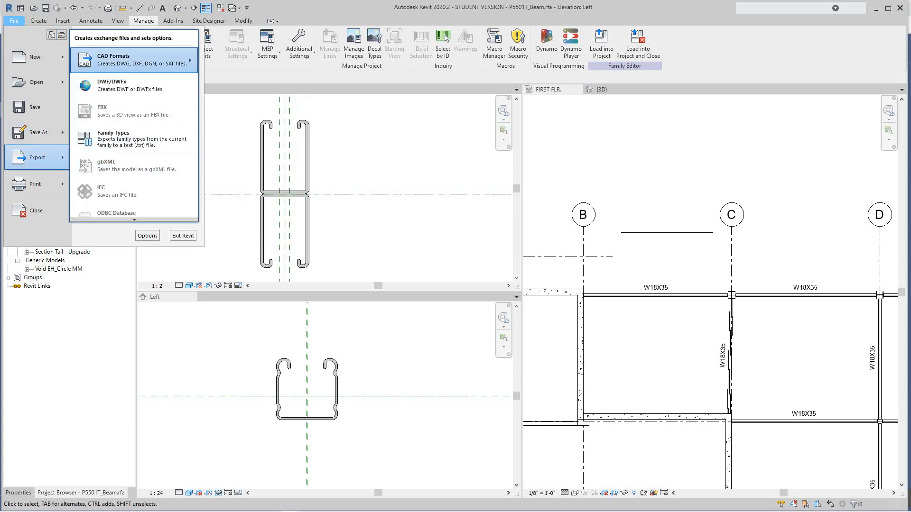
mouse_move(185, 60)
left_click(220, 55)
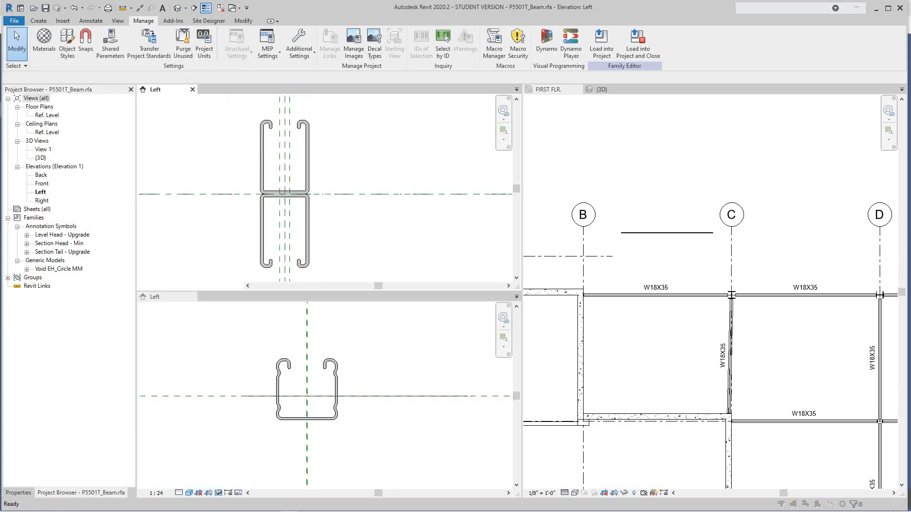
left_click(491, 375)
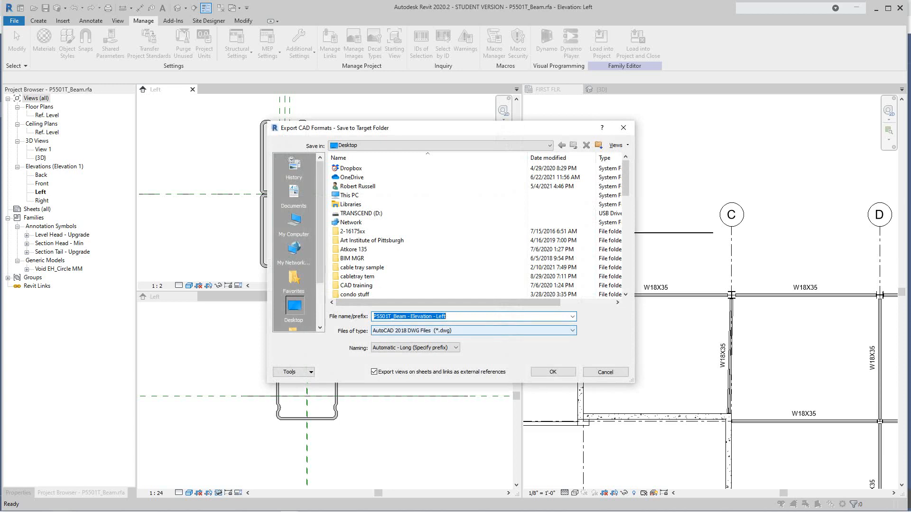
- Export the P5501T_Beam - Elevation - Left drawing to the Desktop as an AutoCAD 2013 DWG file
left_click(475, 330)
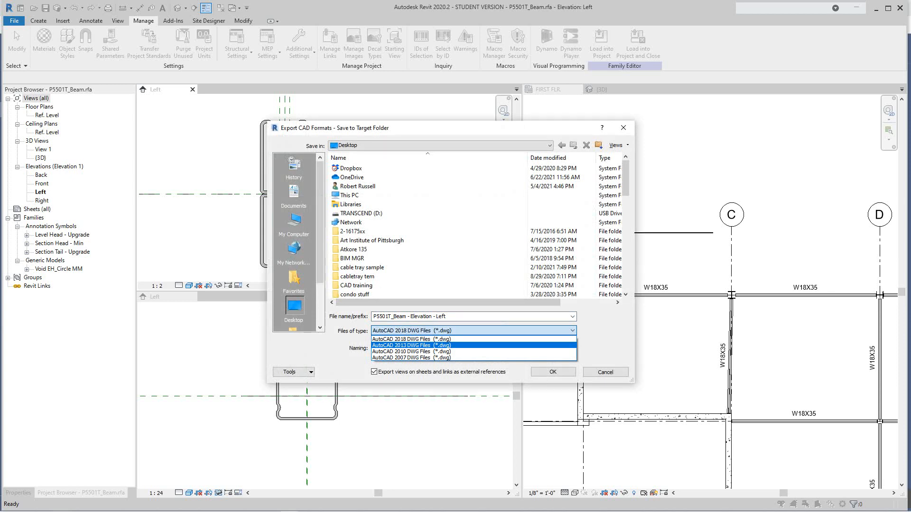
left_click(412, 345)
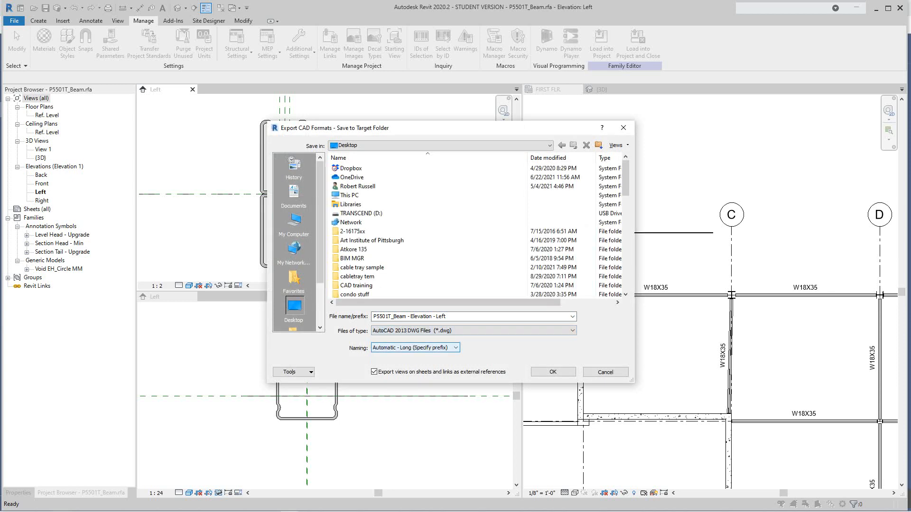
left_click(552, 372)
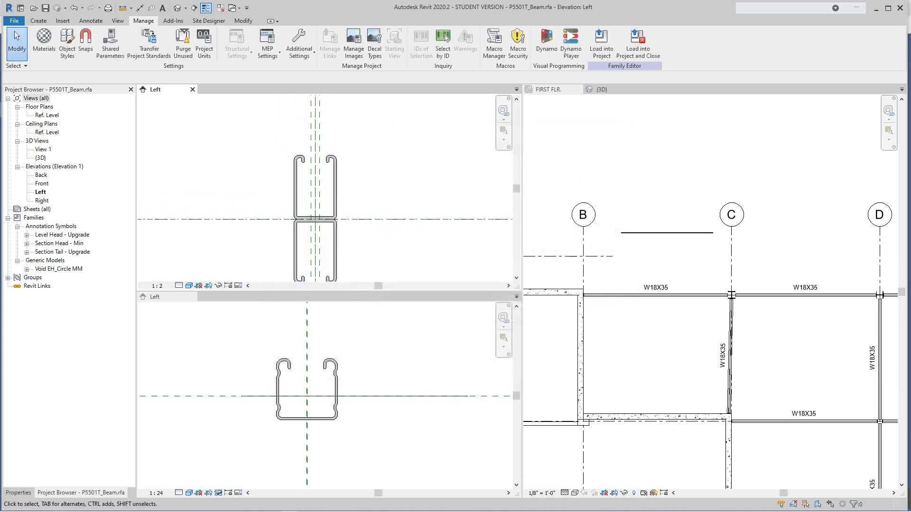
- Check the family category and parameters of the P5501T_Beam and P2000T_Beam families without changing them
left_click(38, 20)
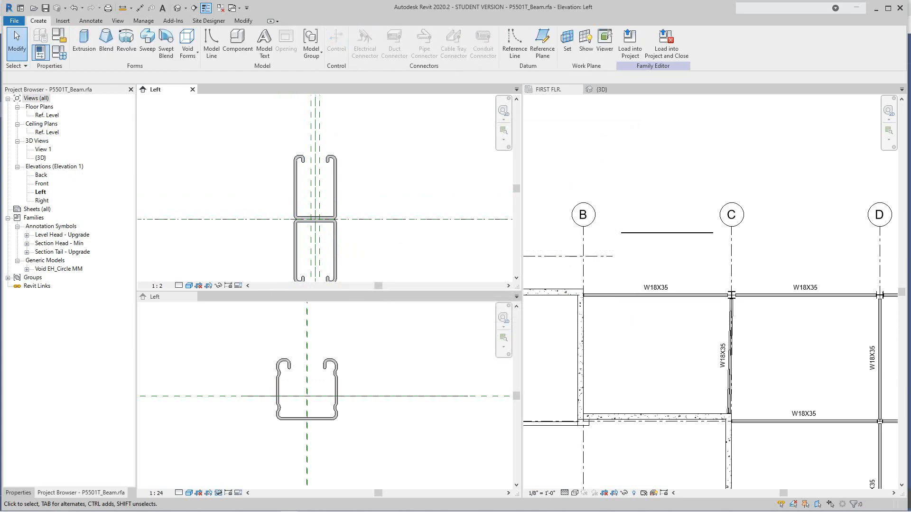
left_click(40, 52)
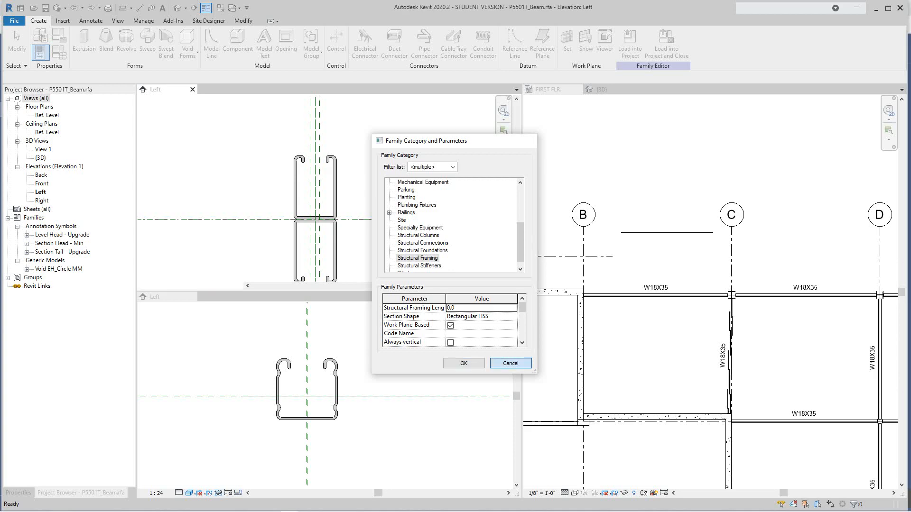
left_click(510, 363)
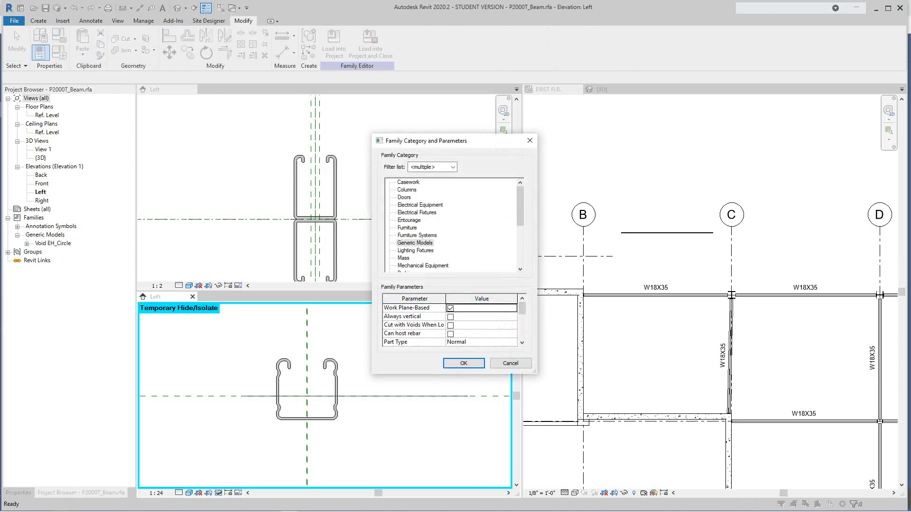
left_click(511, 363)
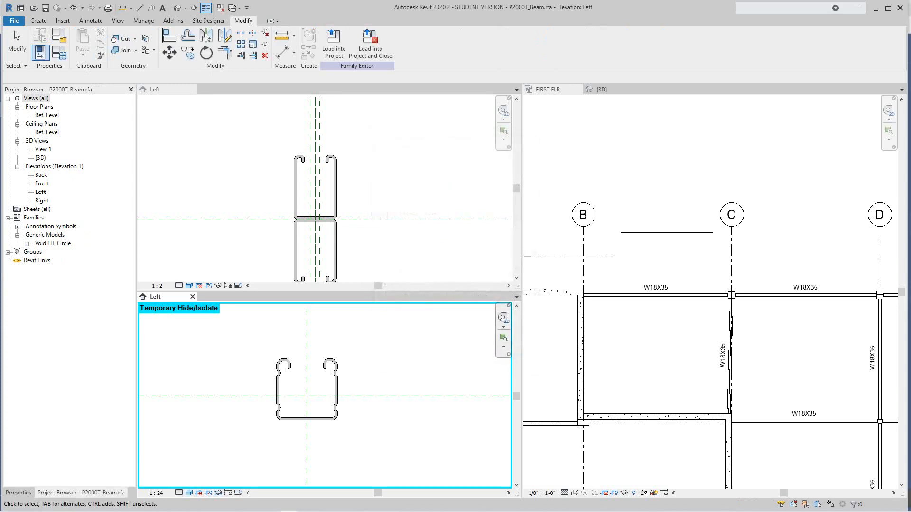
left_click(422, 200)
left_click(427, 322)
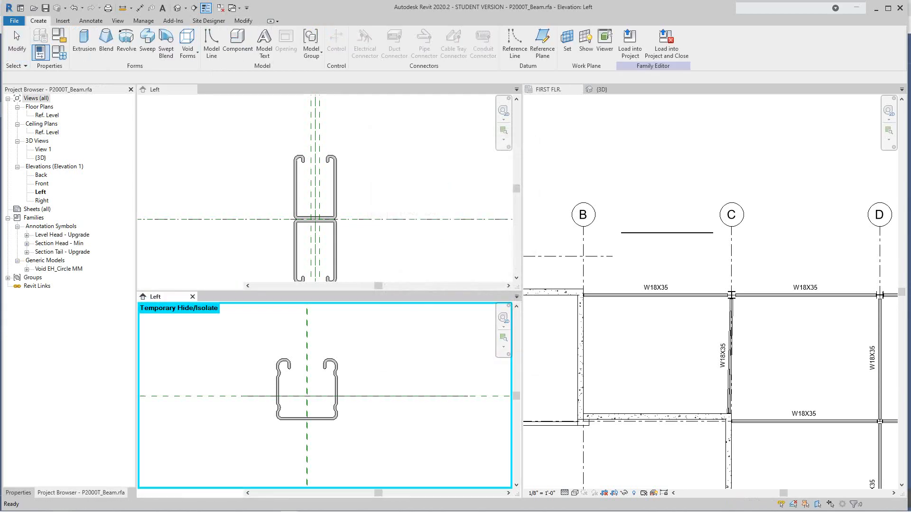
scroll(427, 312, "down", 2)
scroll(413, 264, "up", 4)
scroll(414, 265, "down", 5)
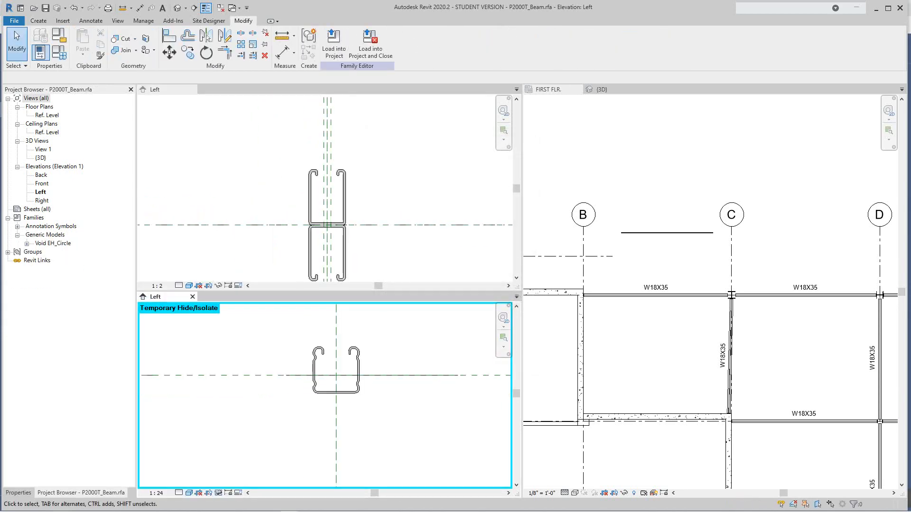
scroll(632, 318, "down", 2)
scroll(632, 318, "up", 3)
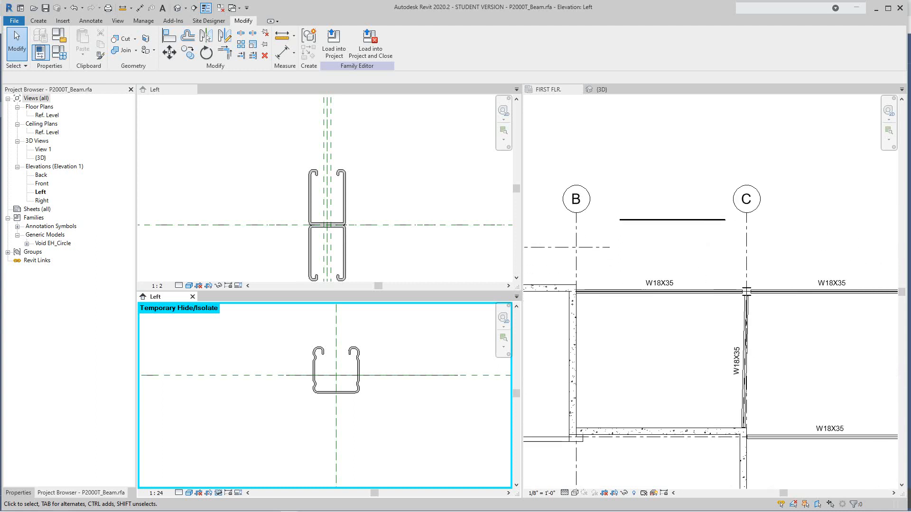
scroll(388, 250, "up", 4)
scroll(388, 251, "down", 4)
middle_click_drag(388, 250, 386, 252)
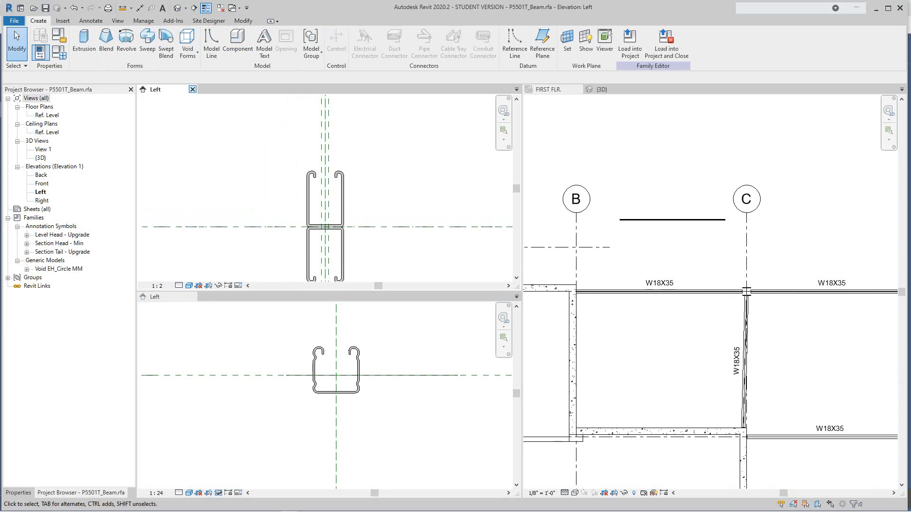
- Close the P5501T_Beam and P2000T_Beam families without saving their changes
left_click(192, 89)
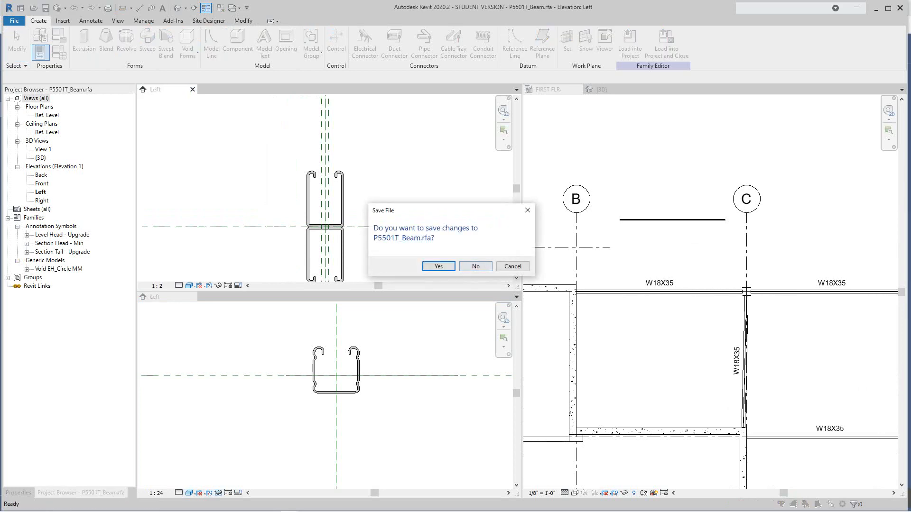
left_click(476, 266)
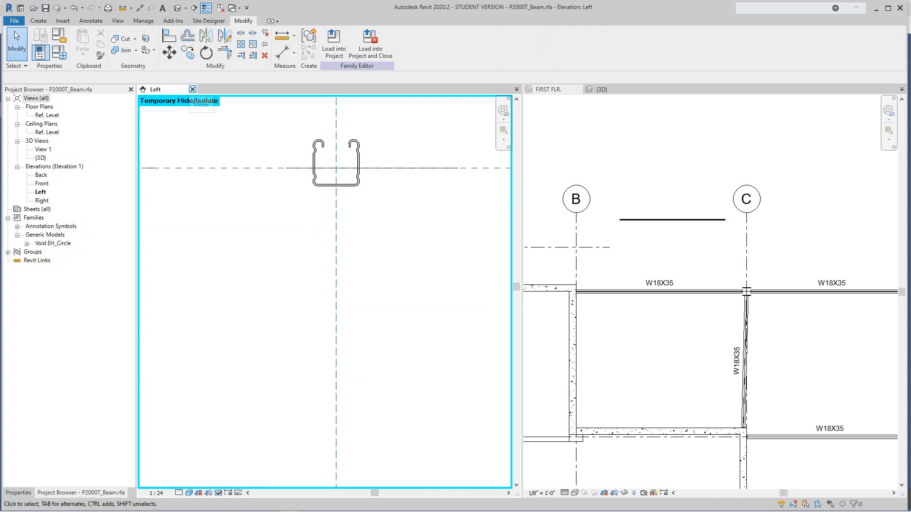
left_click(192, 90)
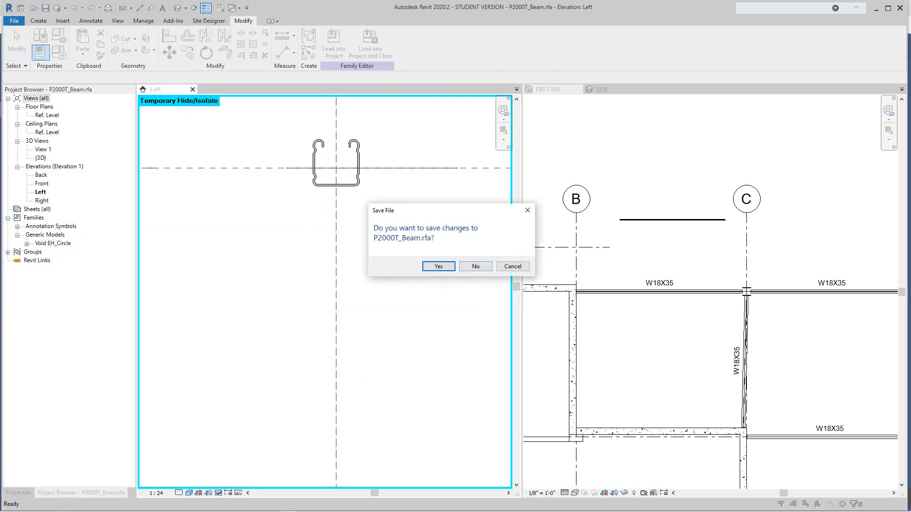
left_click(476, 267)
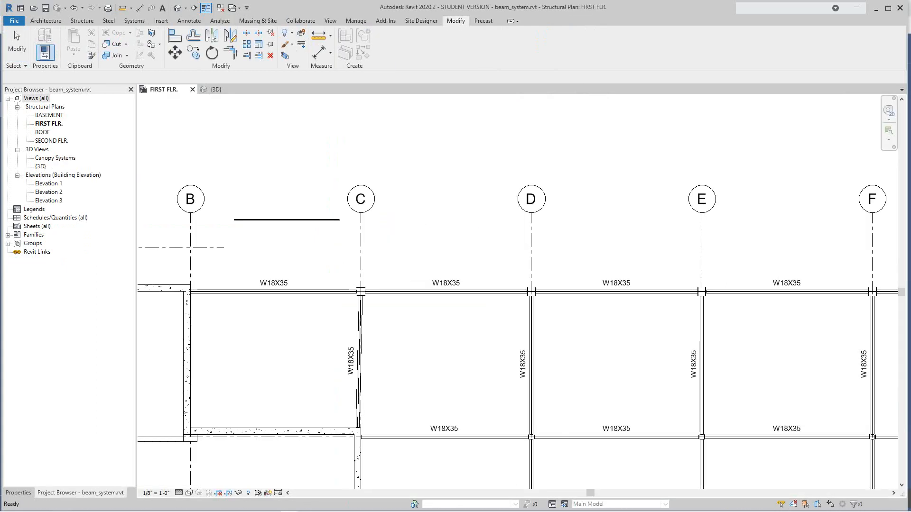
- Create a new family from the Structural Framing - Beams and Braces.rft template
middle_click_drag(432, 240, 833, 363)
scroll(568, 302, "down", 6)
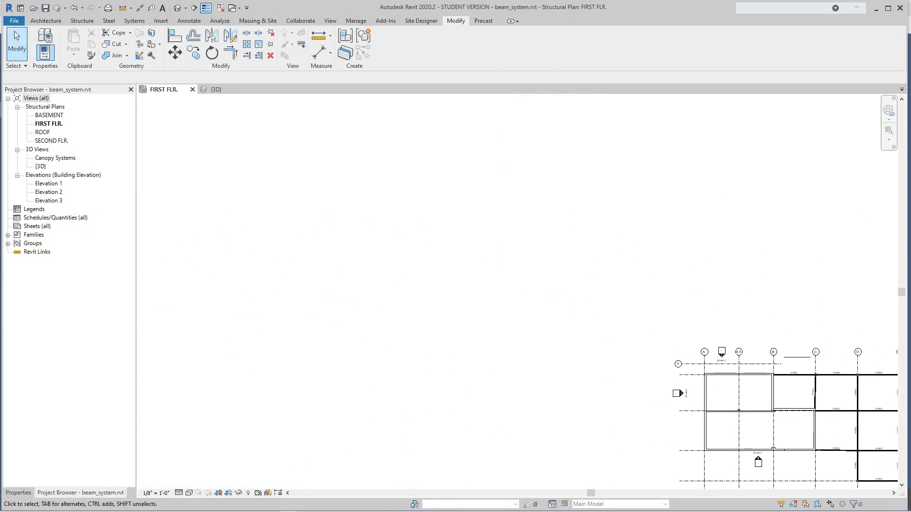
left_click(14, 20)
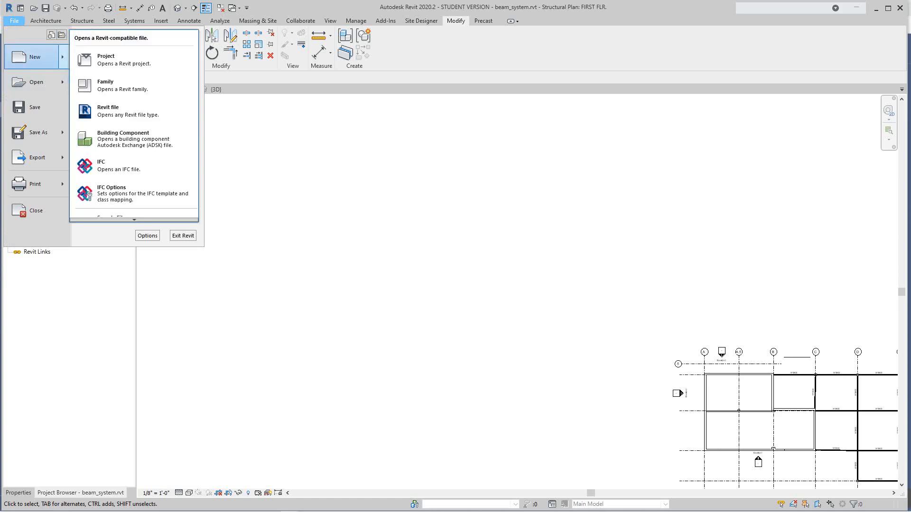
mouse_move(35, 56)
left_click(134, 88)
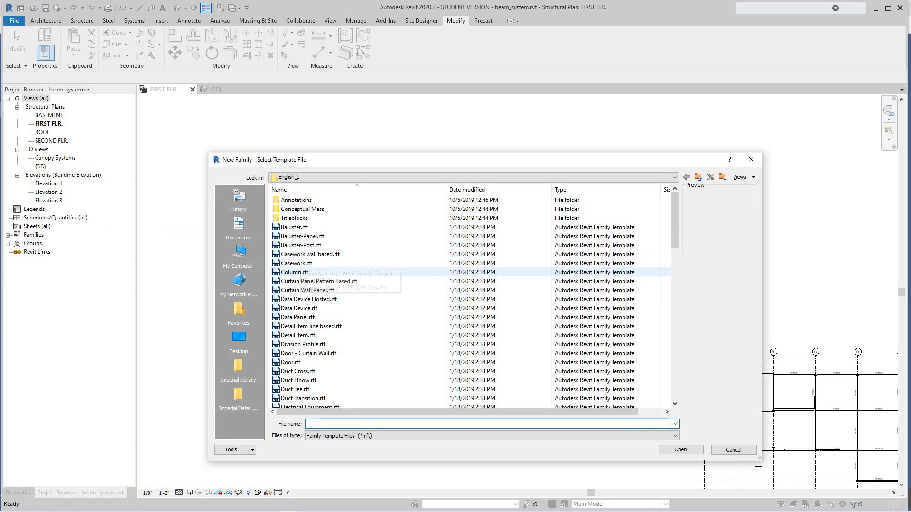
scroll(361, 294, "down", 8)
scroll(332, 284, "down", 8)
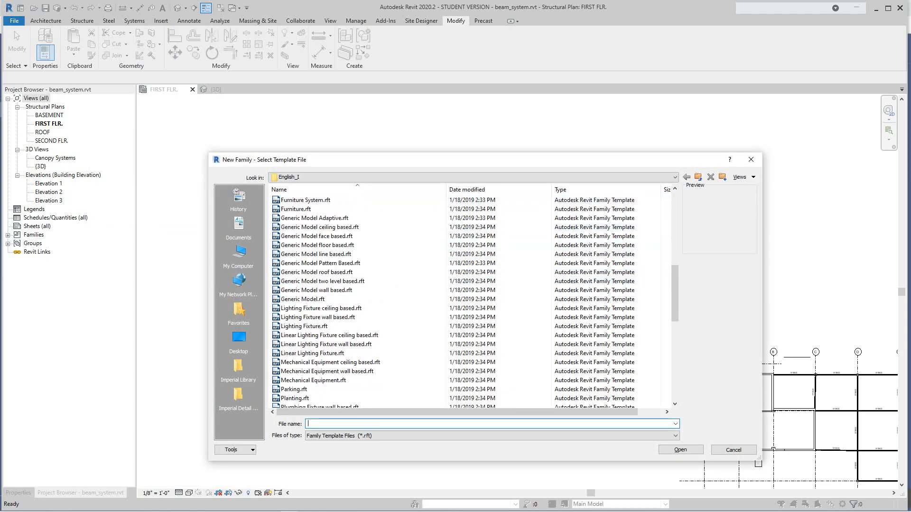
scroll(332, 284, "down", 5)
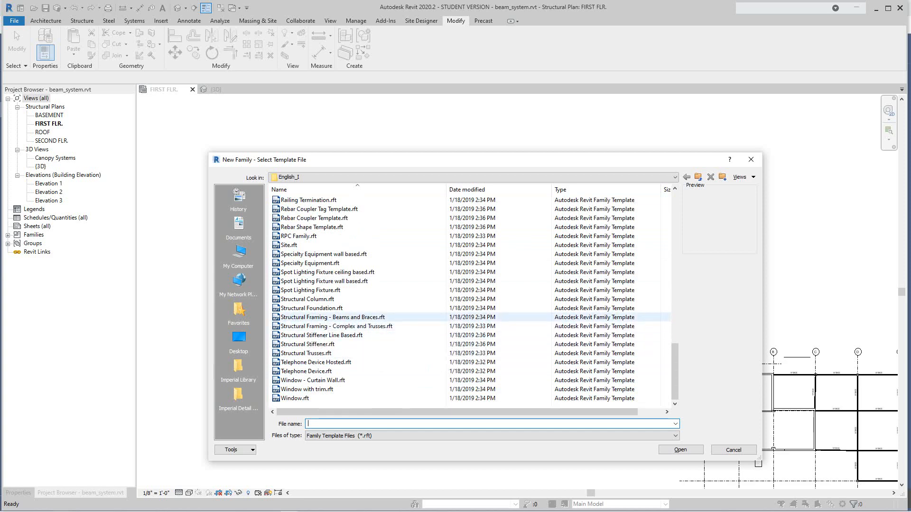
left_click(358, 317)
left_click(680, 450)
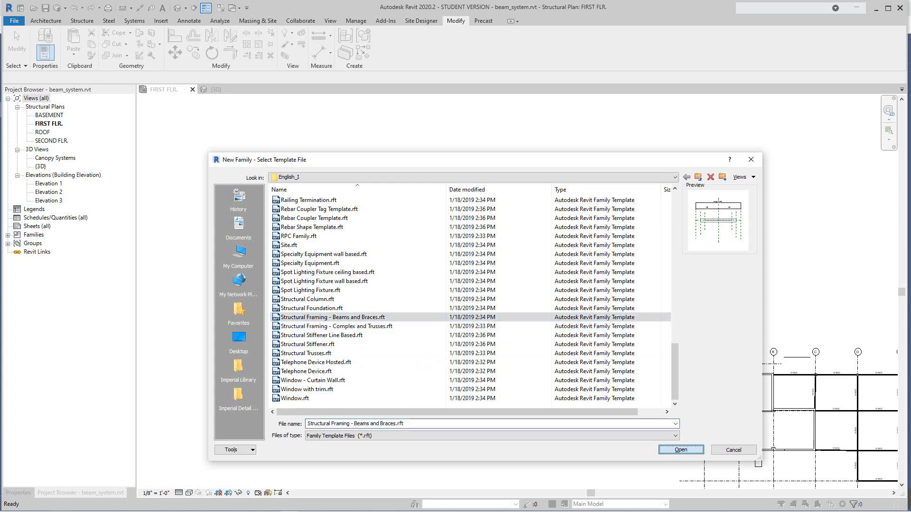